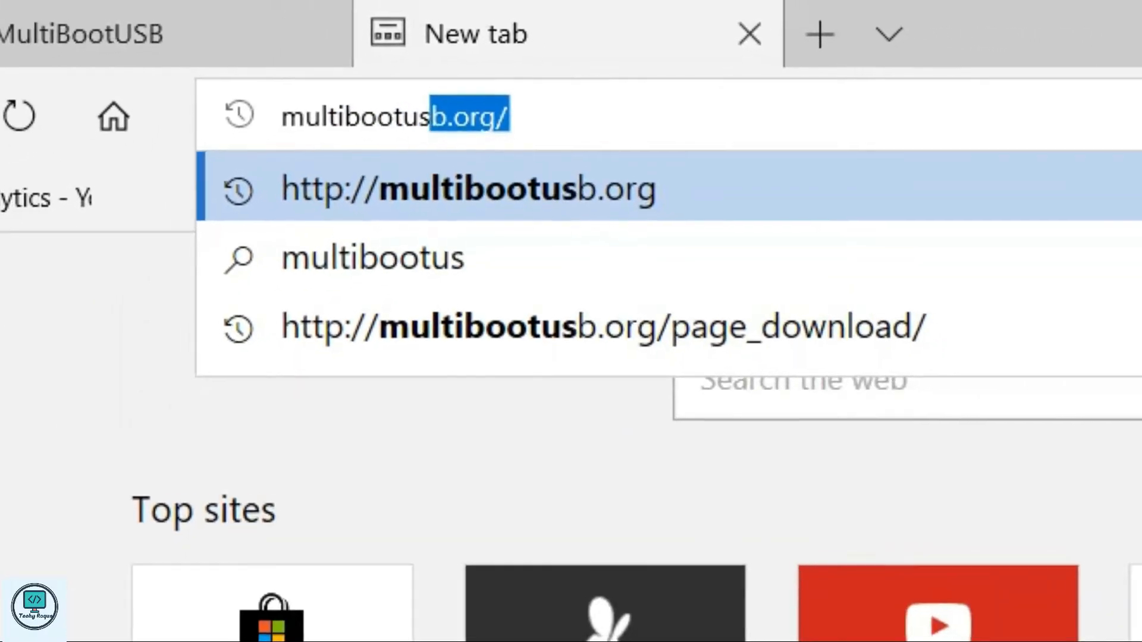
Open multibootusb.org and download the Windows setup file multibootusb-9.2.0-setup.exe from its download page
key("Return")
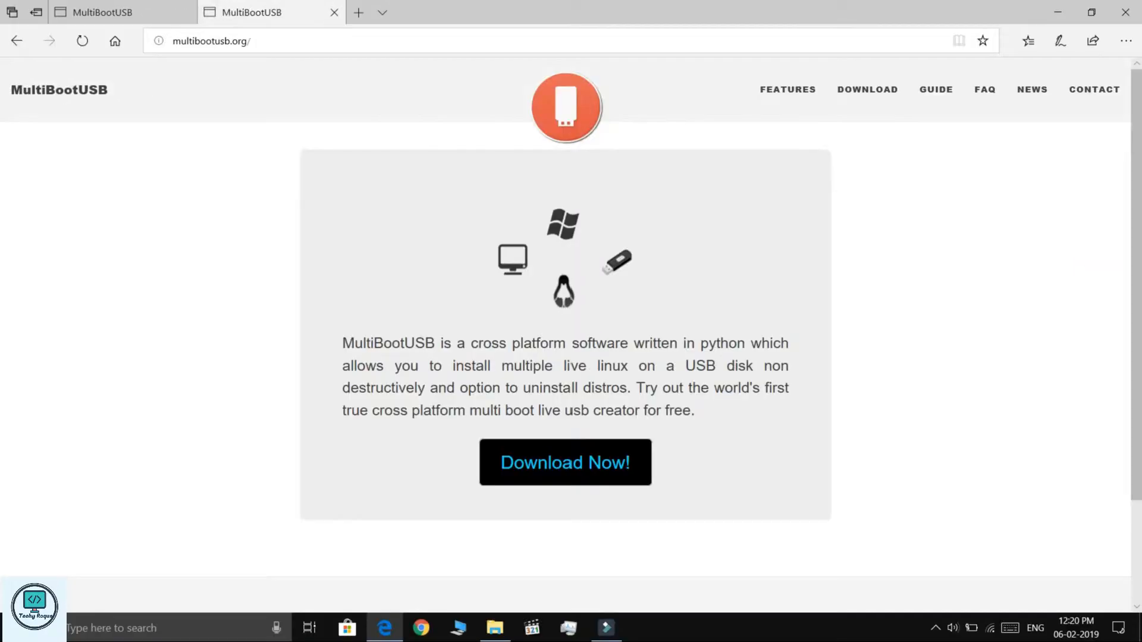
left_click(565, 463)
scroll(565, 357, "down", 2)
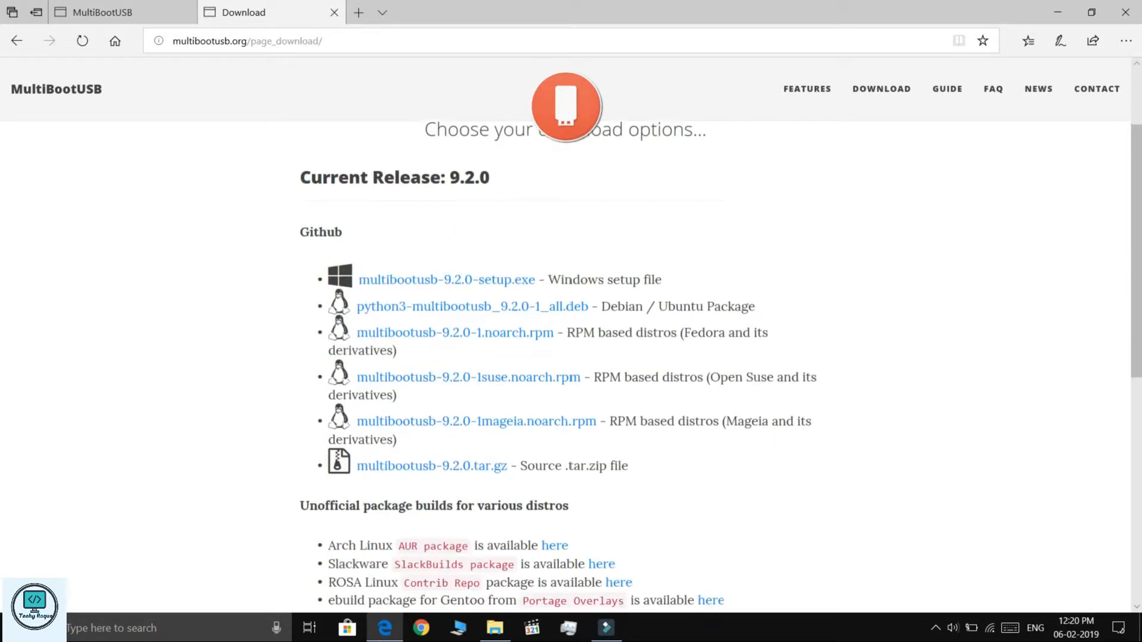
left_click_drag(300, 211, 572, 495)
left_click(595, 476)
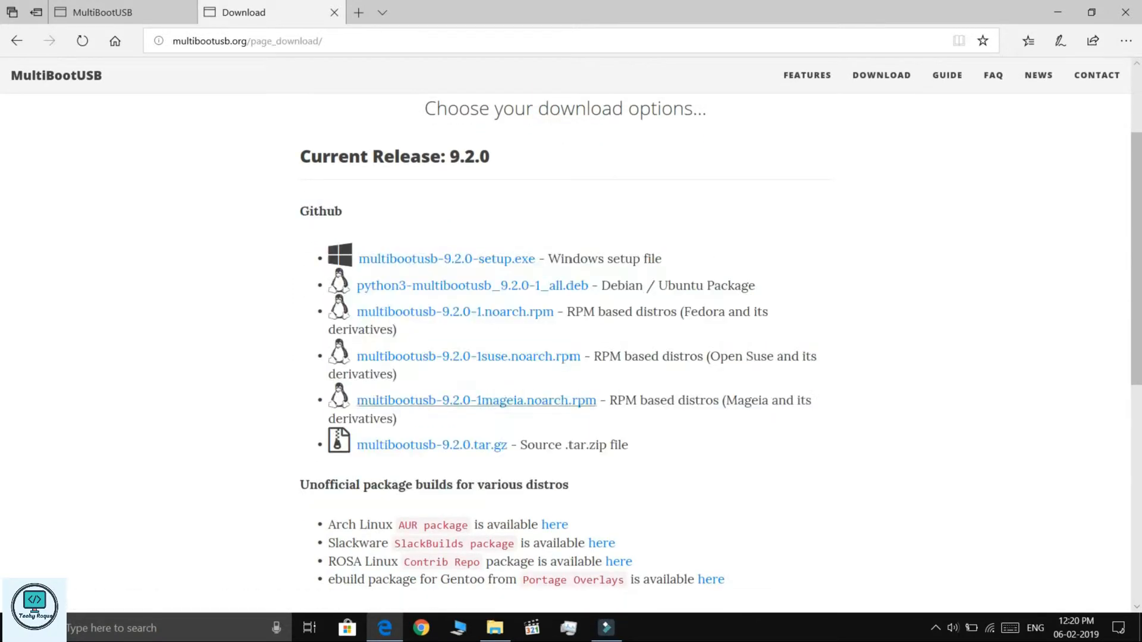
scroll(464, 398, "up", 2)
left_click(464, 397)
Run the downloaded multibootusb-9.2.0-setup.exe and accept its license agreement to install the program
key("ctrl+j")
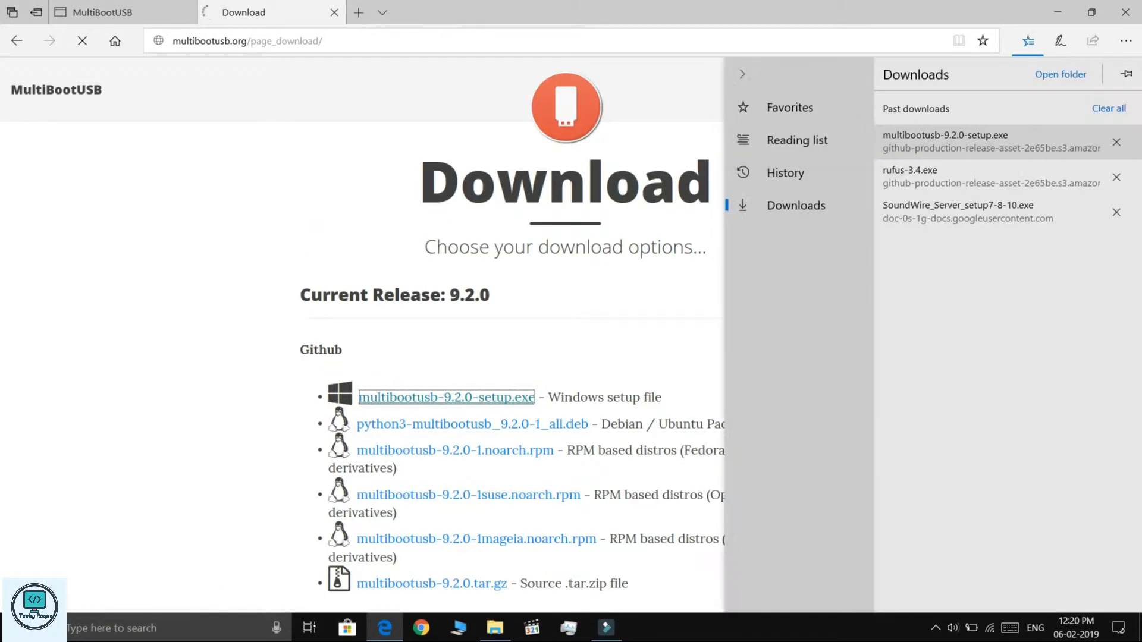
left_click(987, 142)
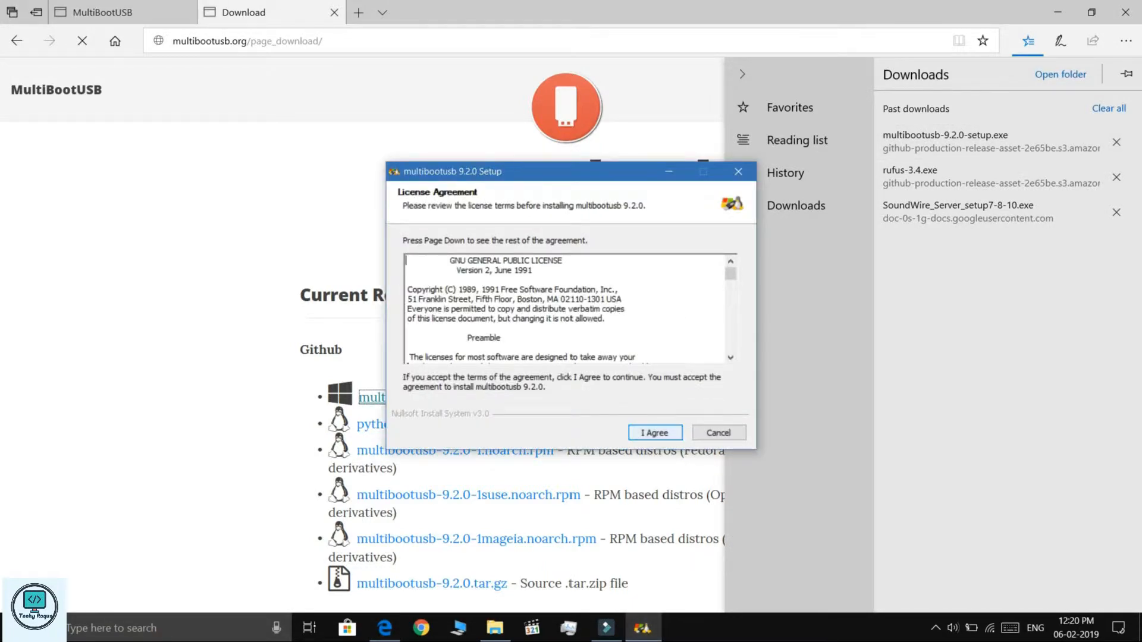
key("Return")
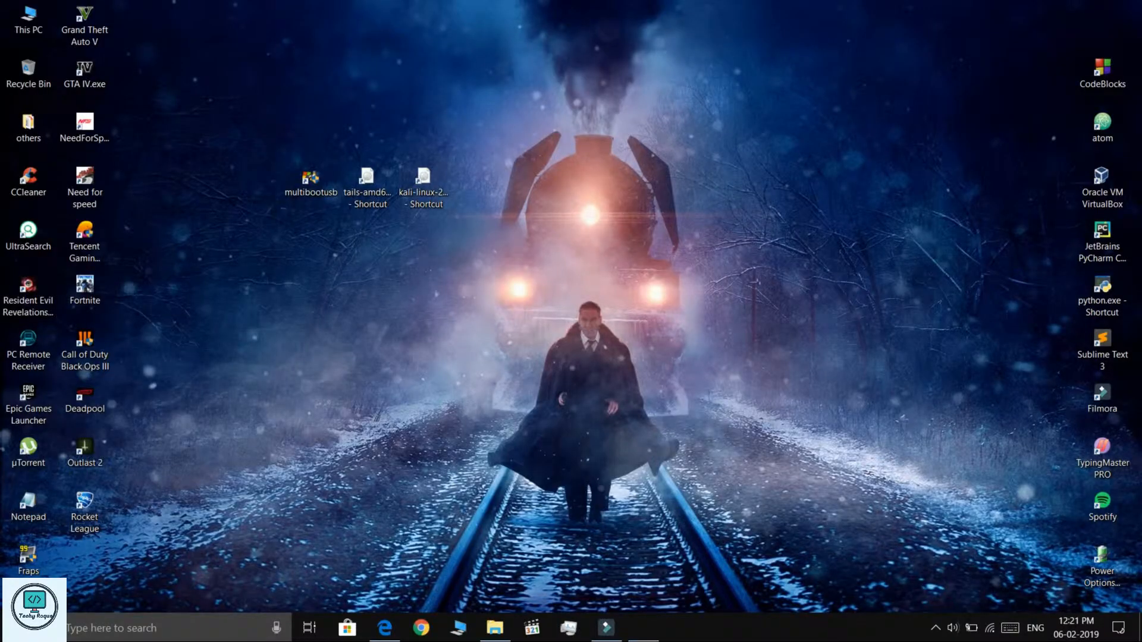
Choose E: as the target USB disk, and try the All Drives option but decline enabling fixed drives
left_click(476, 182)
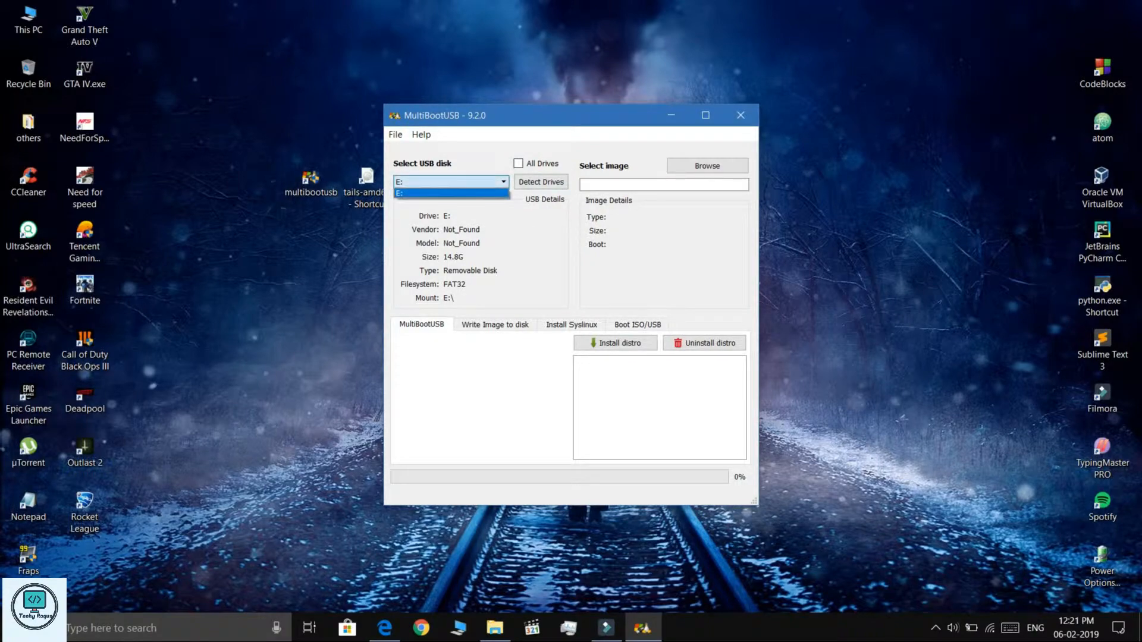
left_click(470, 194)
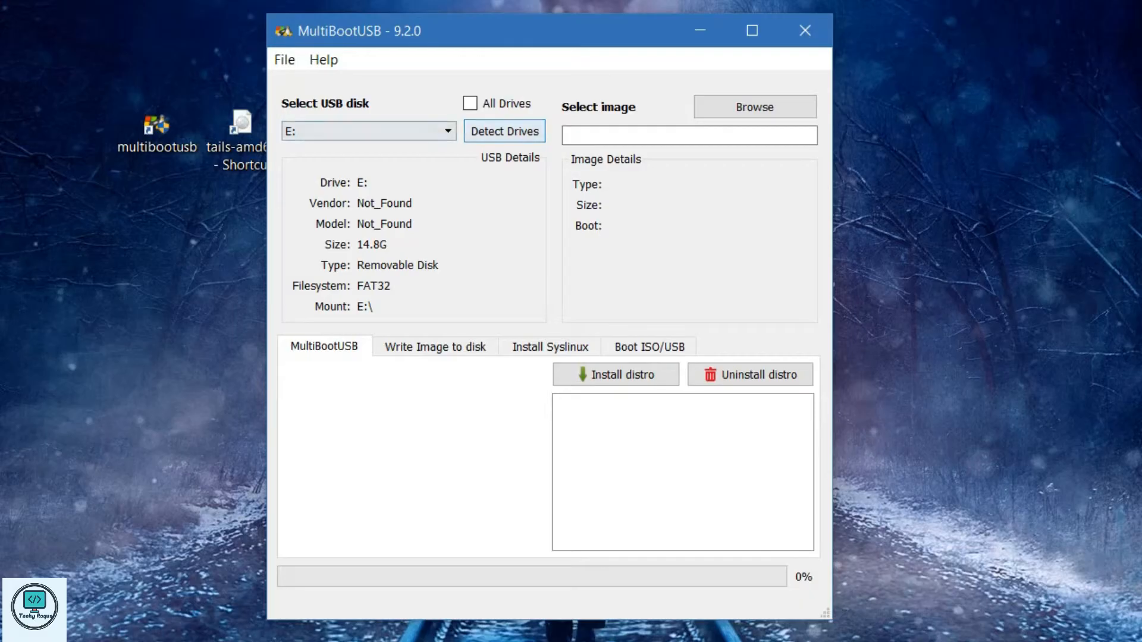
left_click(518, 163)
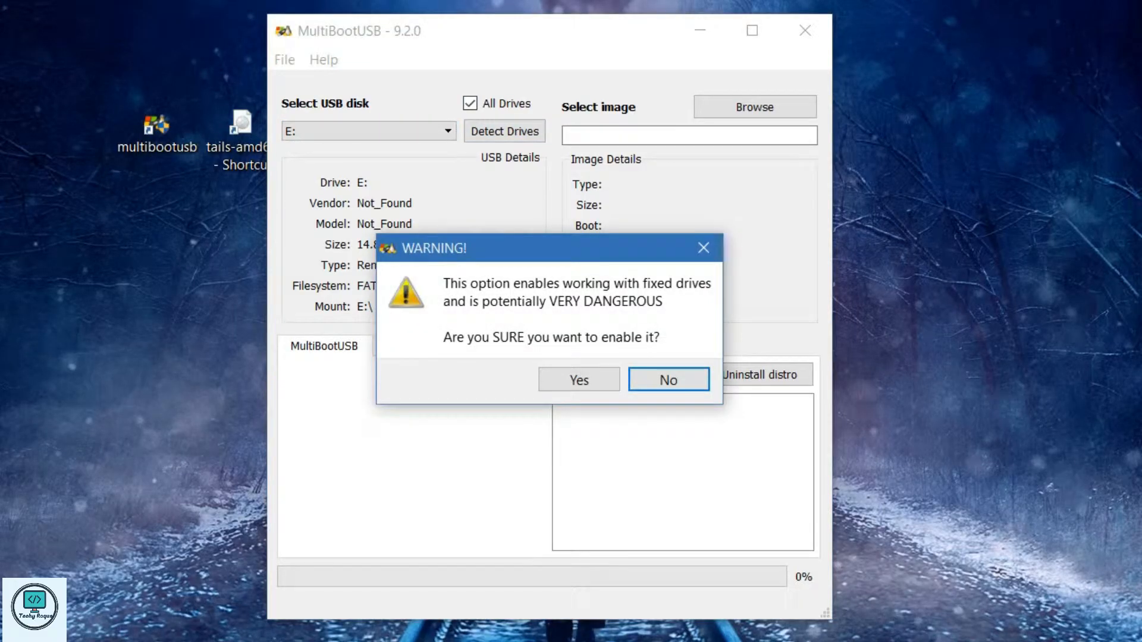
left_click(668, 380)
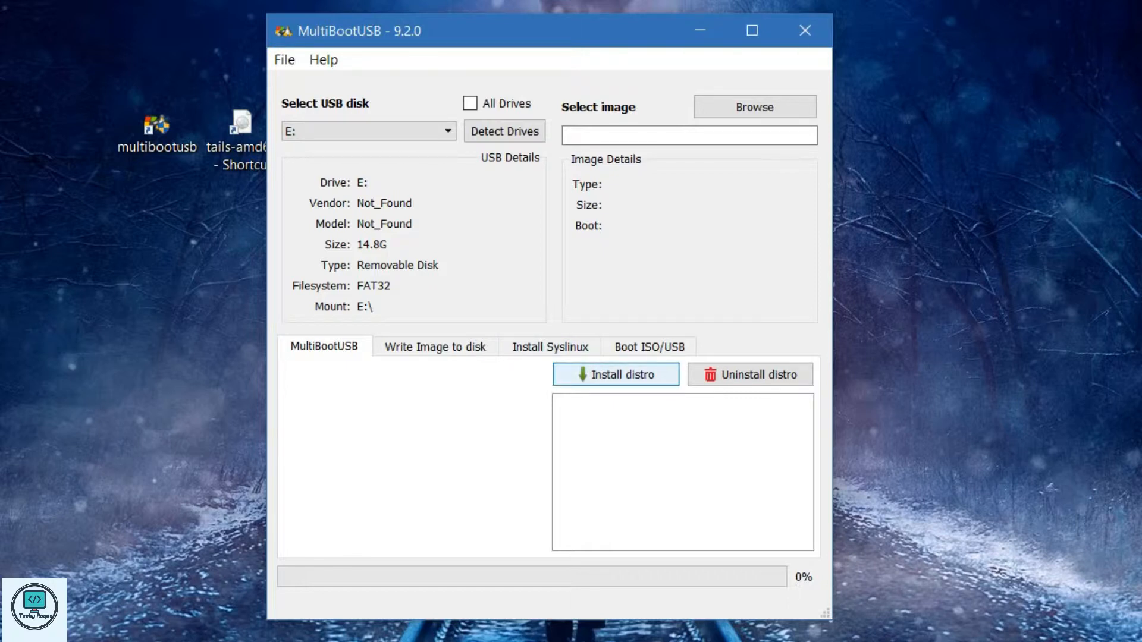
Review the options for writing an image to disk, installing Syslinux and test-booting an ISO or USB drive
left_click(434, 347)
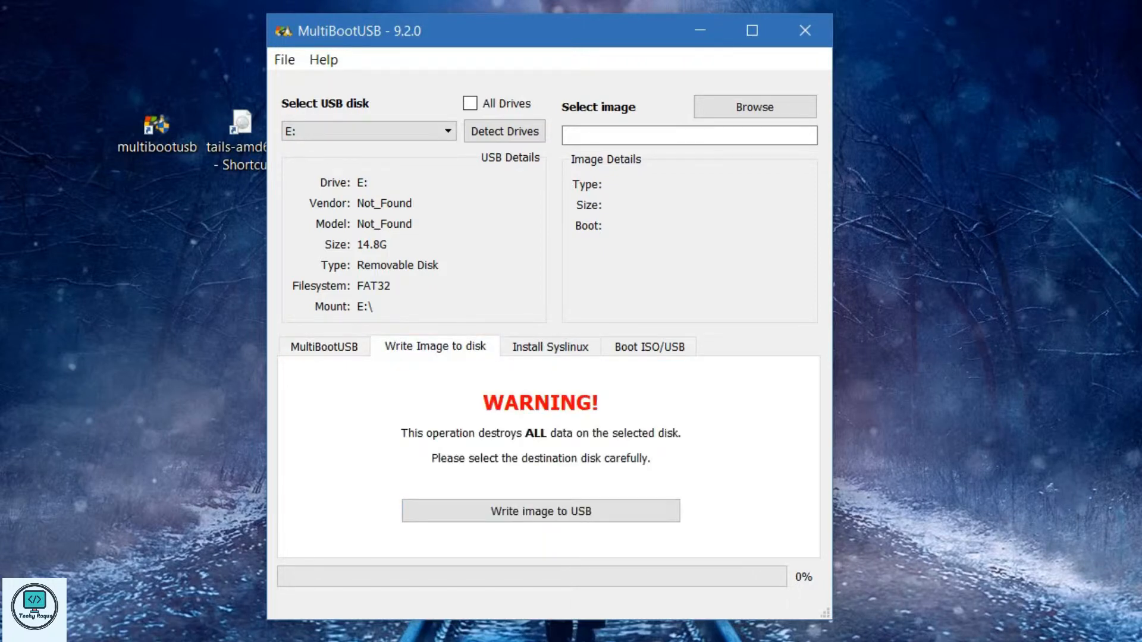
left_click(550, 346)
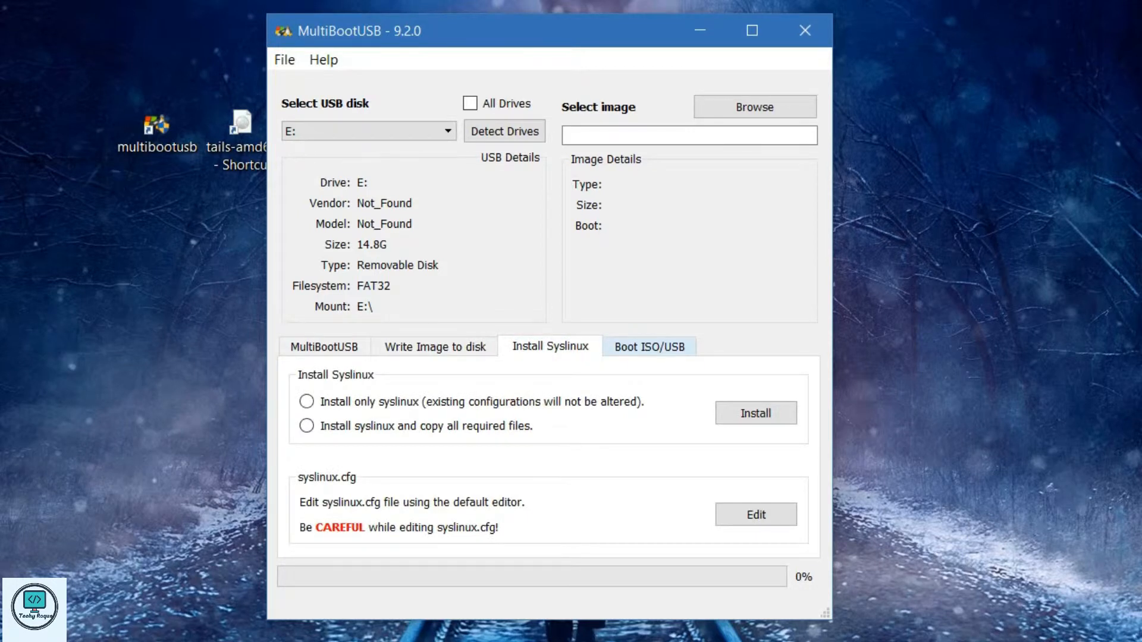
left_click(650, 347)
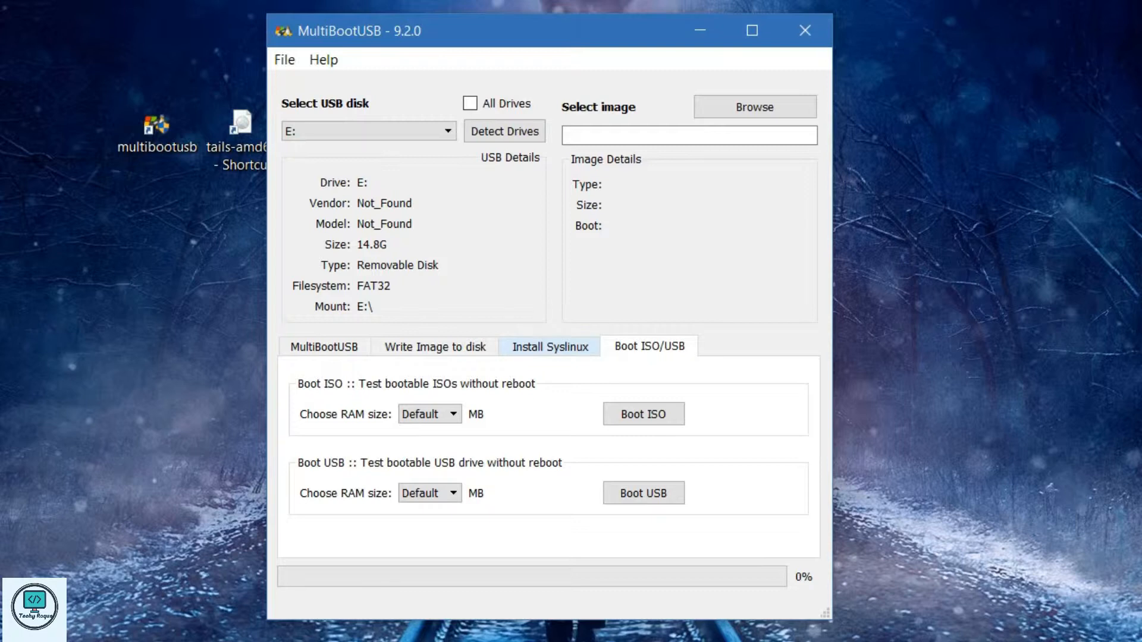
left_click(550, 346)
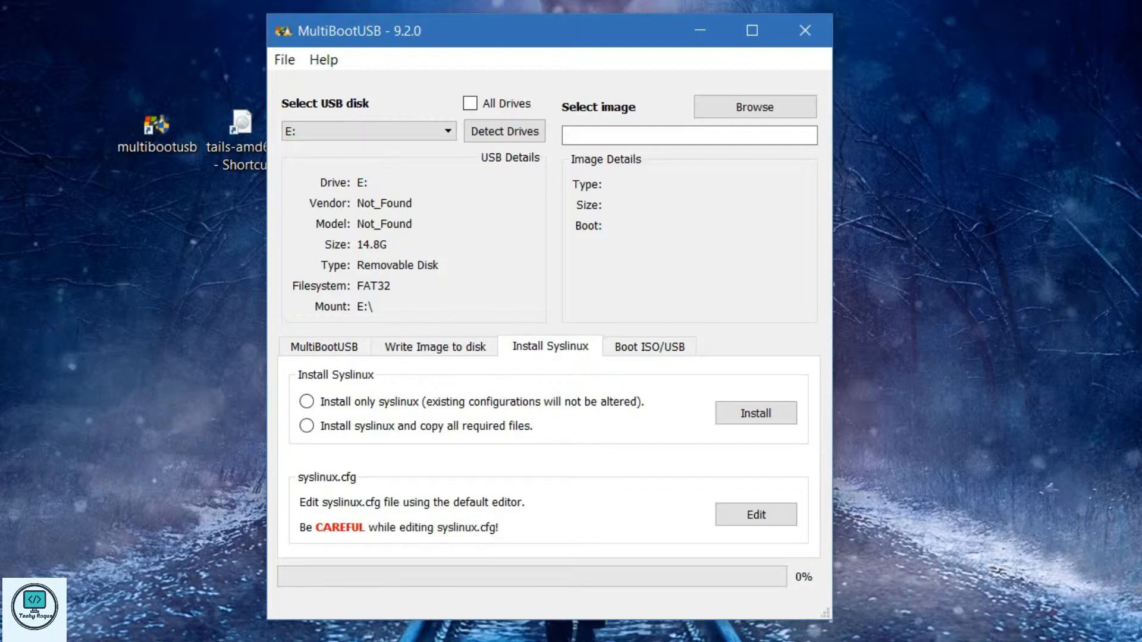
left_click(435, 347)
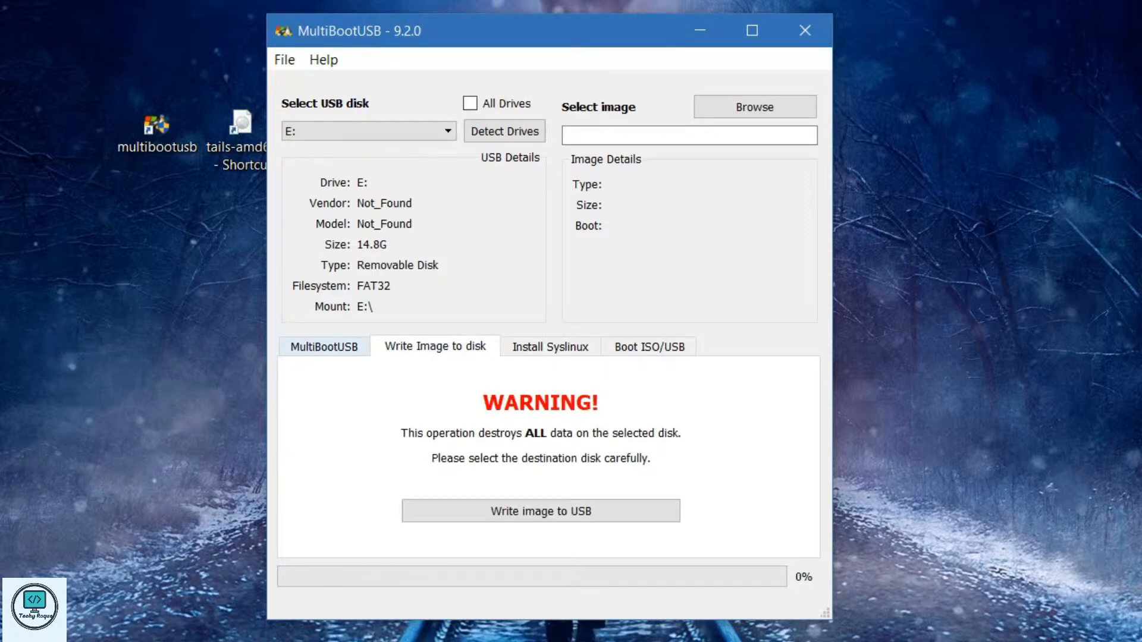
left_click(324, 347)
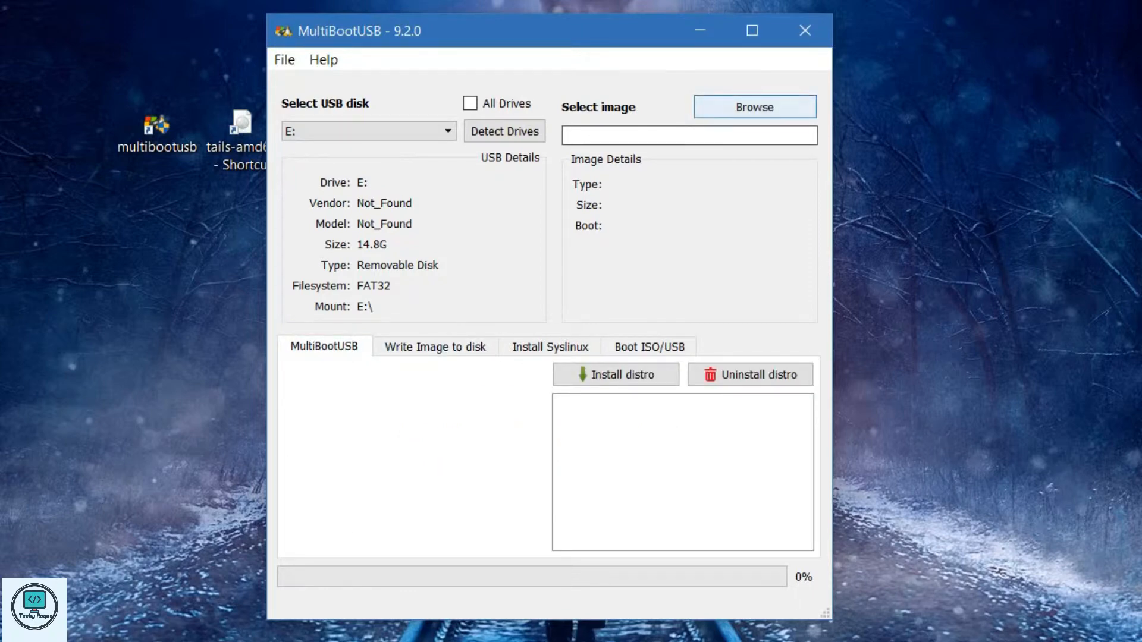
Select tails-amd64-3.7.iso as the image and install the distro on USB disk E:
left_click(755, 107)
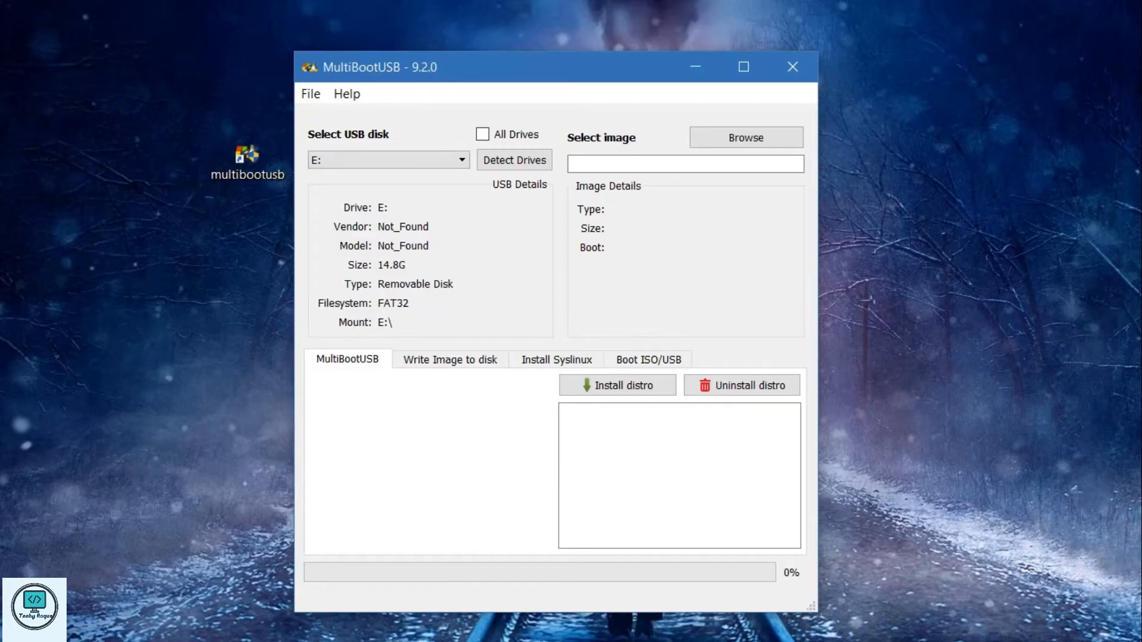
left_click(746, 137)
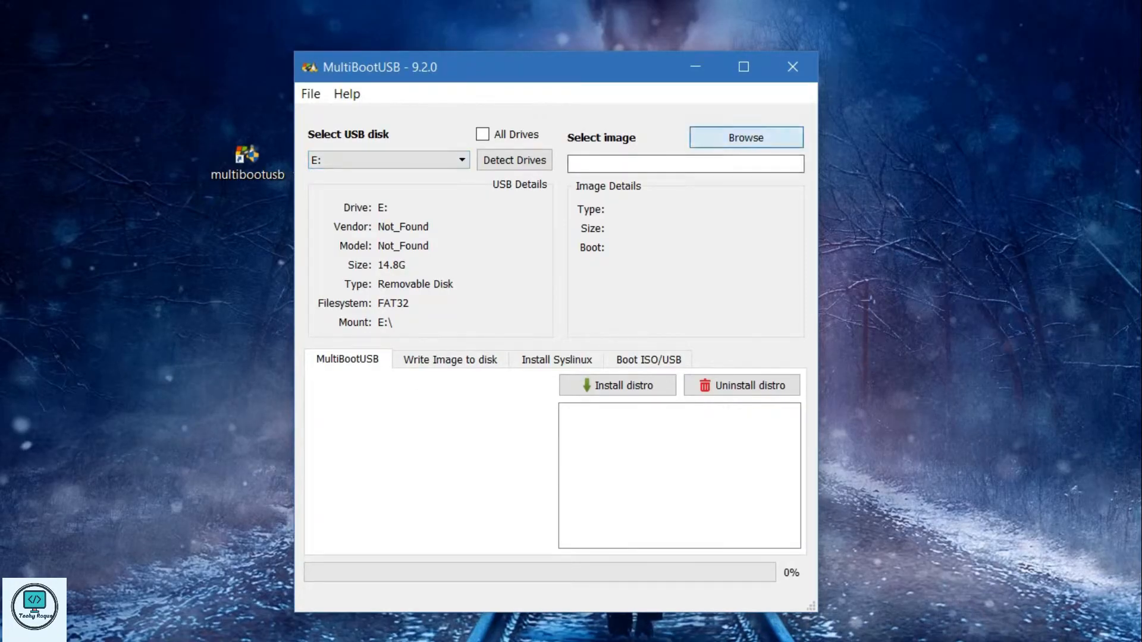
left_click(595, 251)
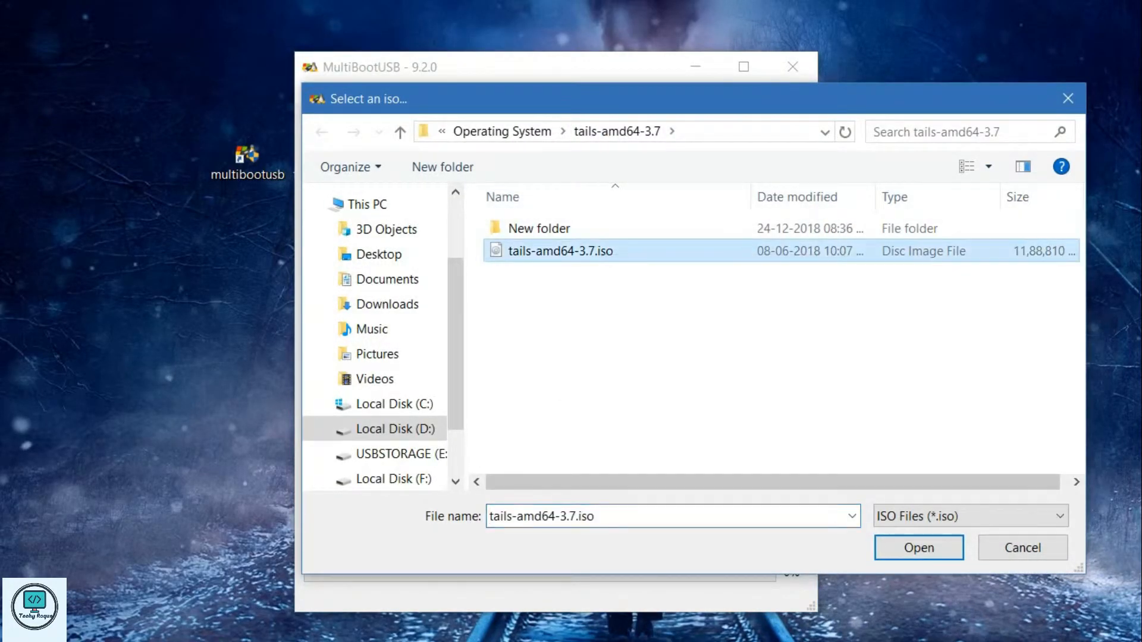
left_click(919, 548)
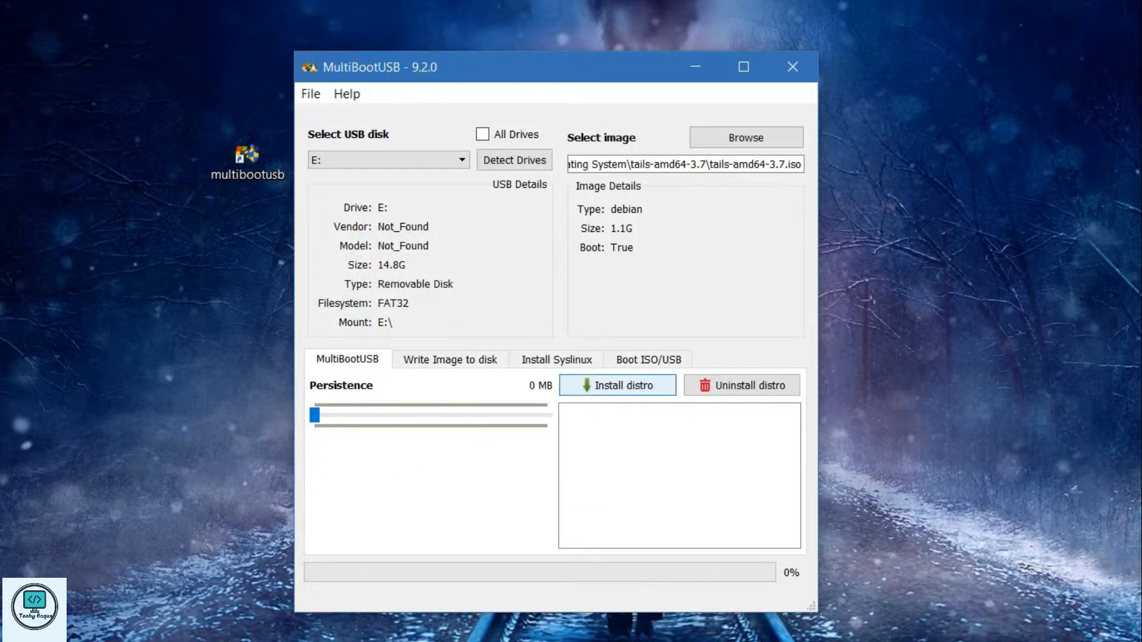
left_click(617, 385)
left_click(557, 398)
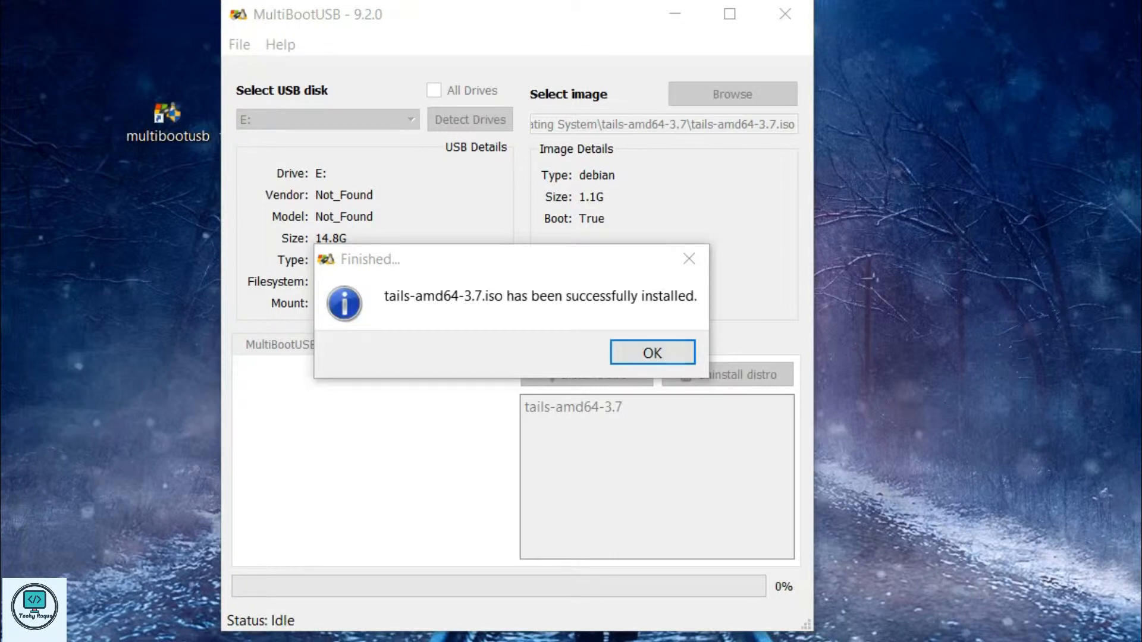
left_click(652, 352)
Select kali-linux-2018.4-amd64.iso as the image and install this second distro on USB disk E:
left_click(732, 94)
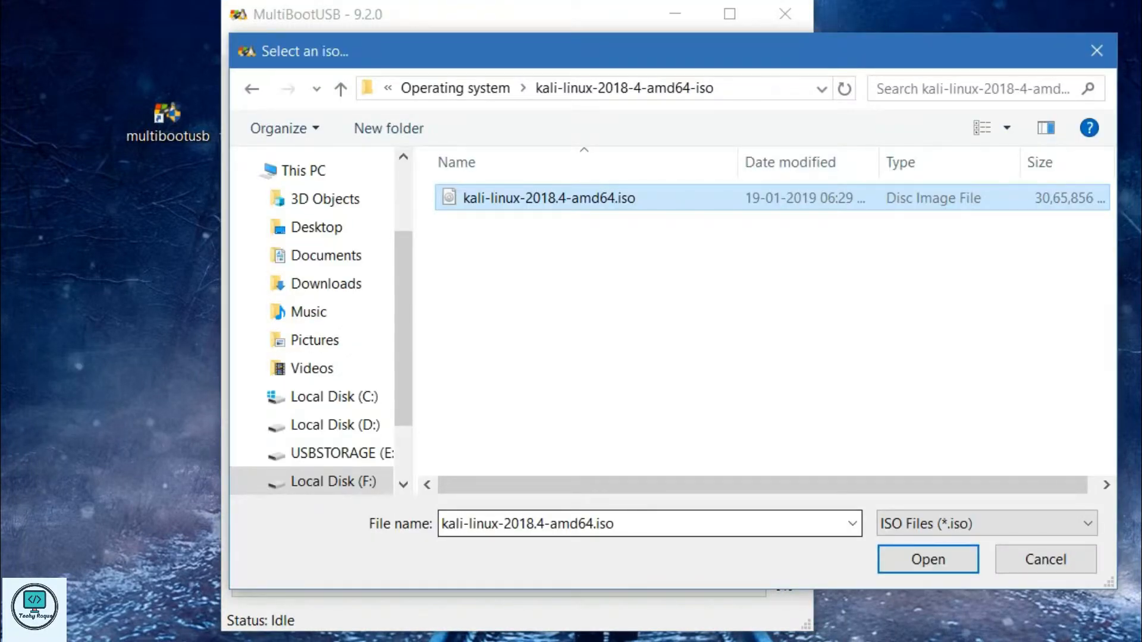
key("Return")
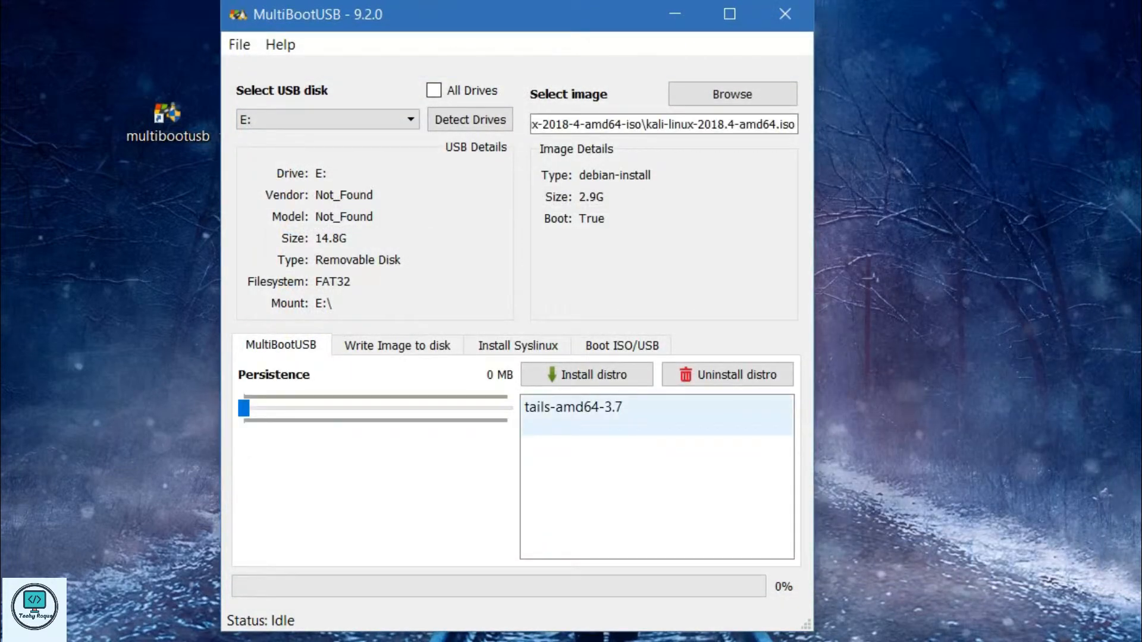
left_click(587, 375)
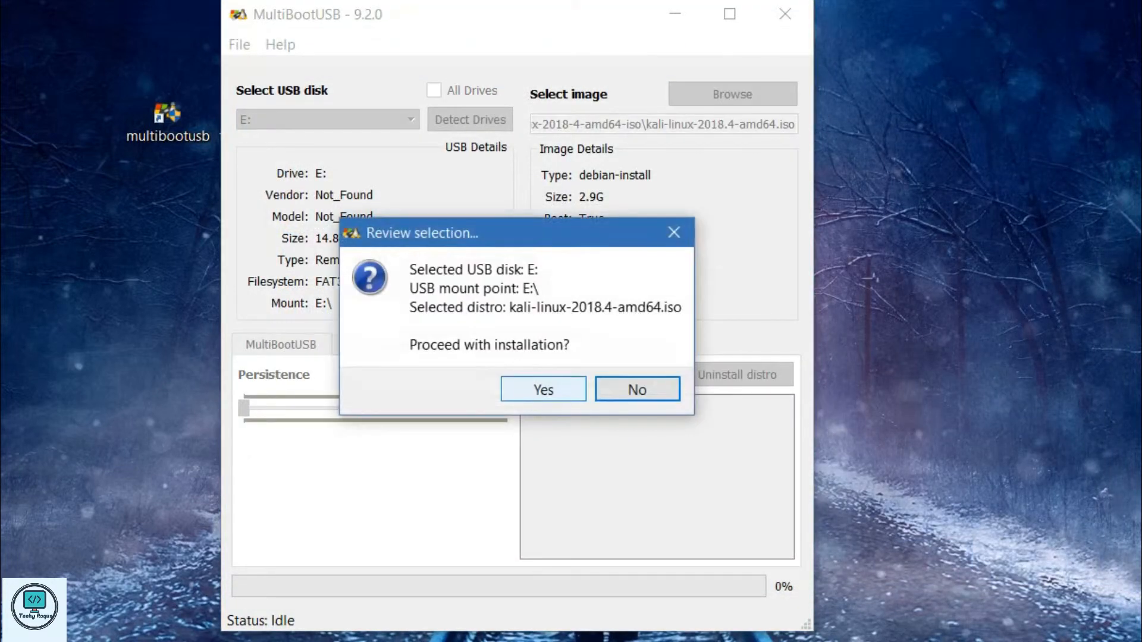
left_click(543, 389)
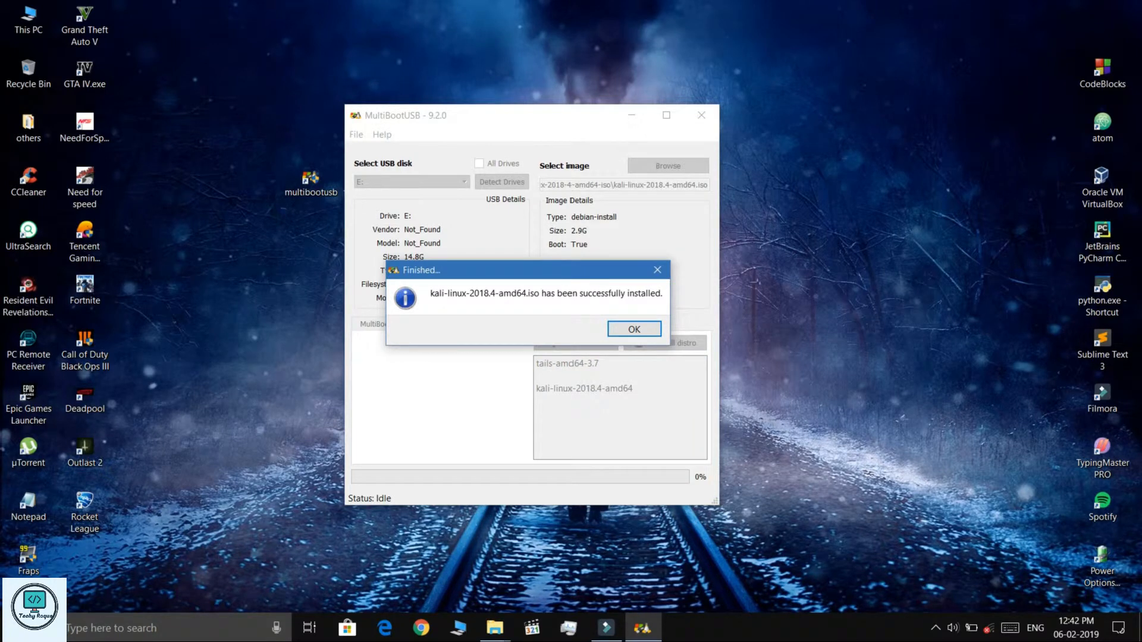
key("Return")
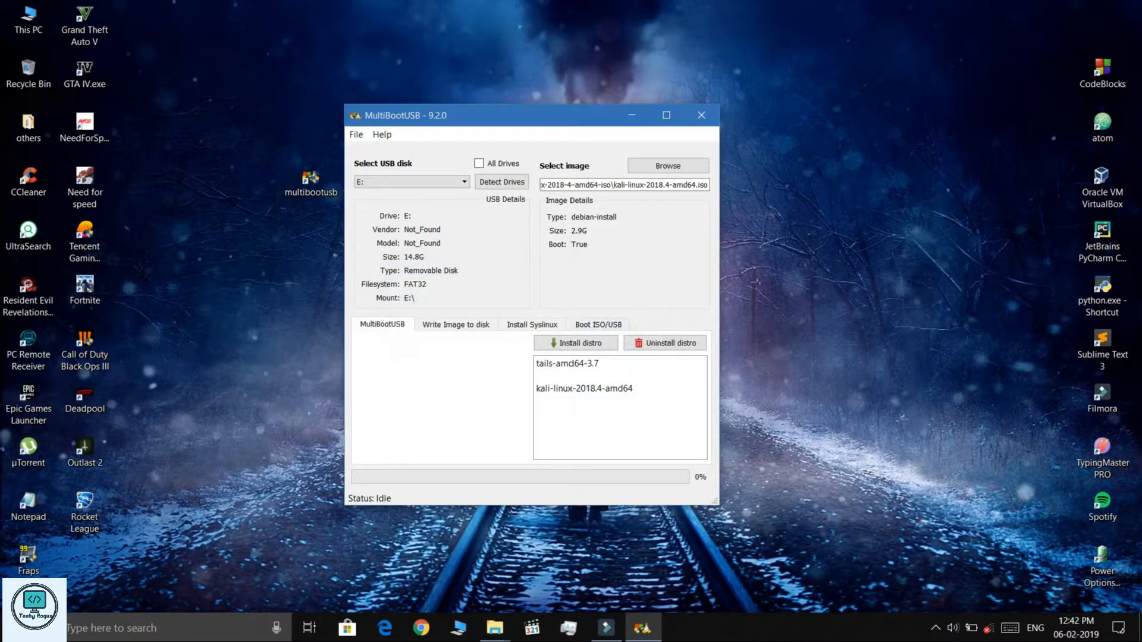
Switch to File Explorer and check the USBSTORAGE (E:) drive's multibootusb folder for the Kali and Tails distro folders
double_click(28, 20)
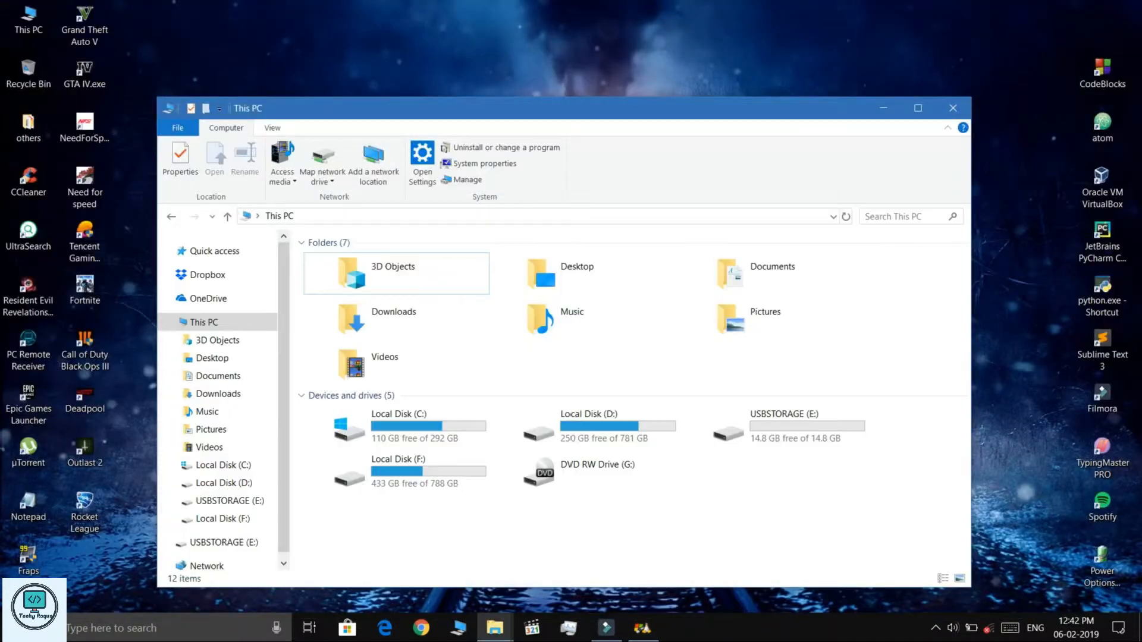
left_click(918, 108)
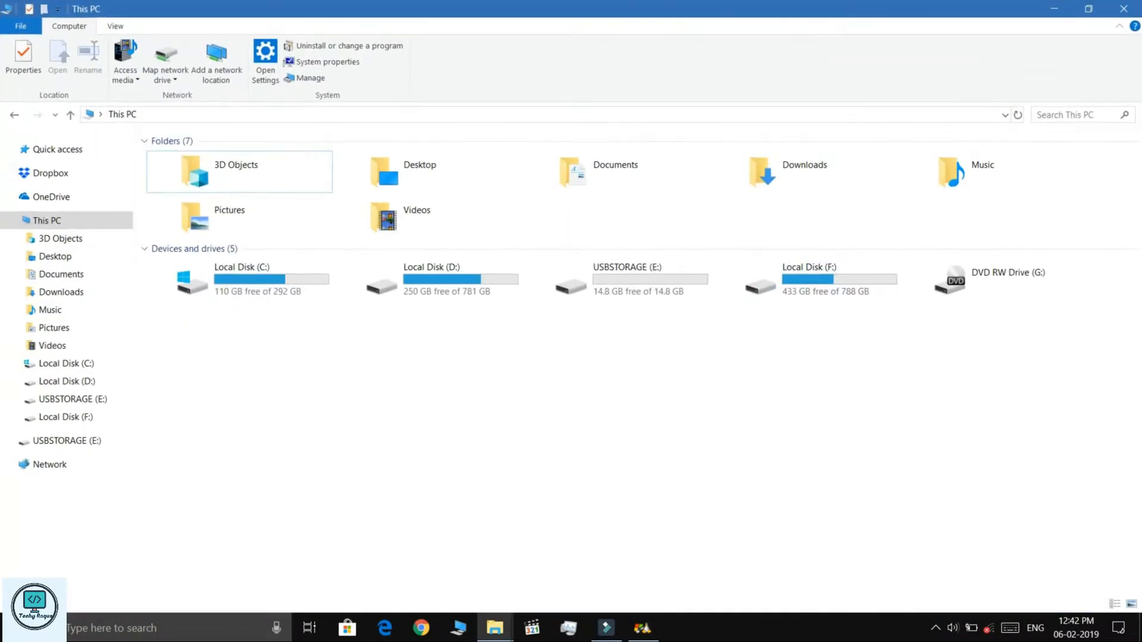
right_click(624, 348)
left_click(655, 399)
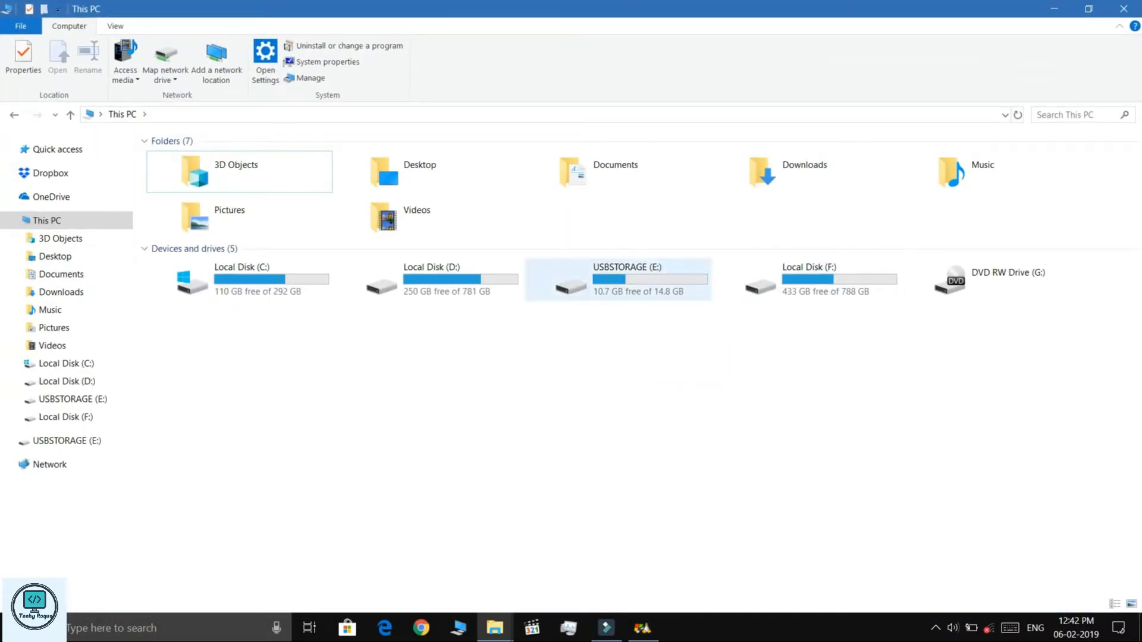
double_click(619, 281)
double_click(191, 177)
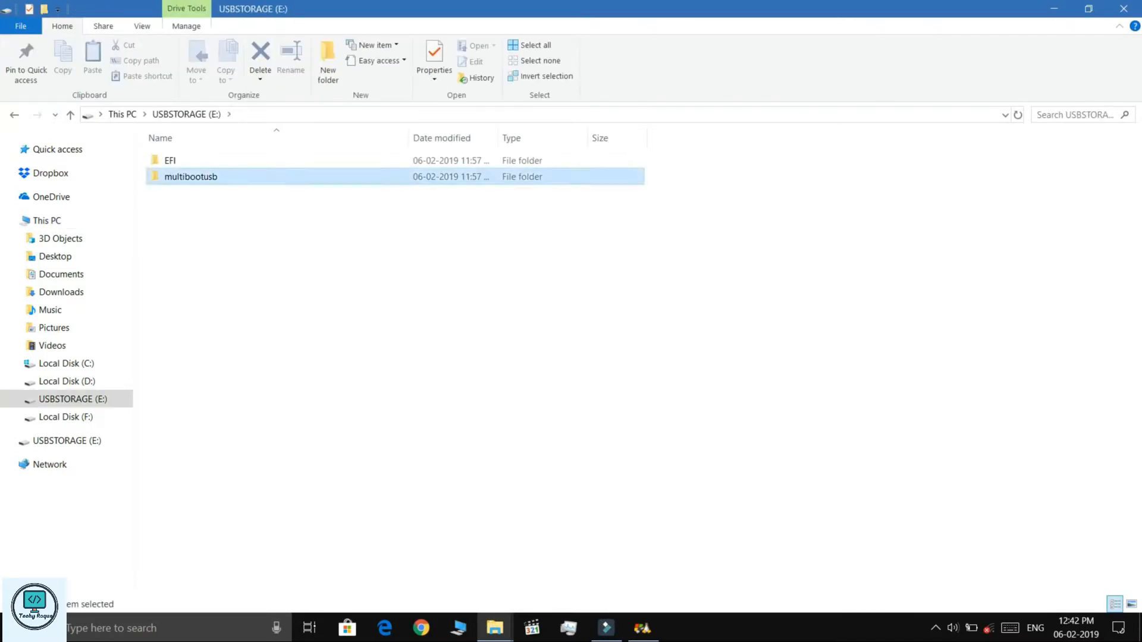
left_click(212, 193)
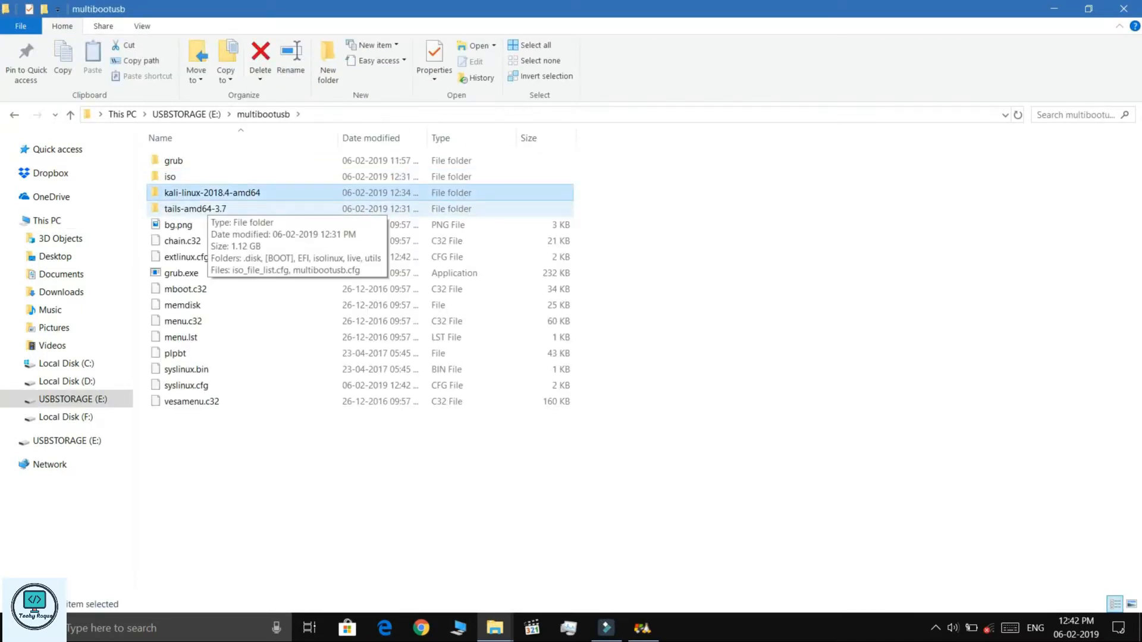
left_click(208, 207)
Switch to MultiBootUSB and browse the operating system folders on D: and F: for further ISO images, including Nitrux and Windows, without loading one
left_click(643, 628)
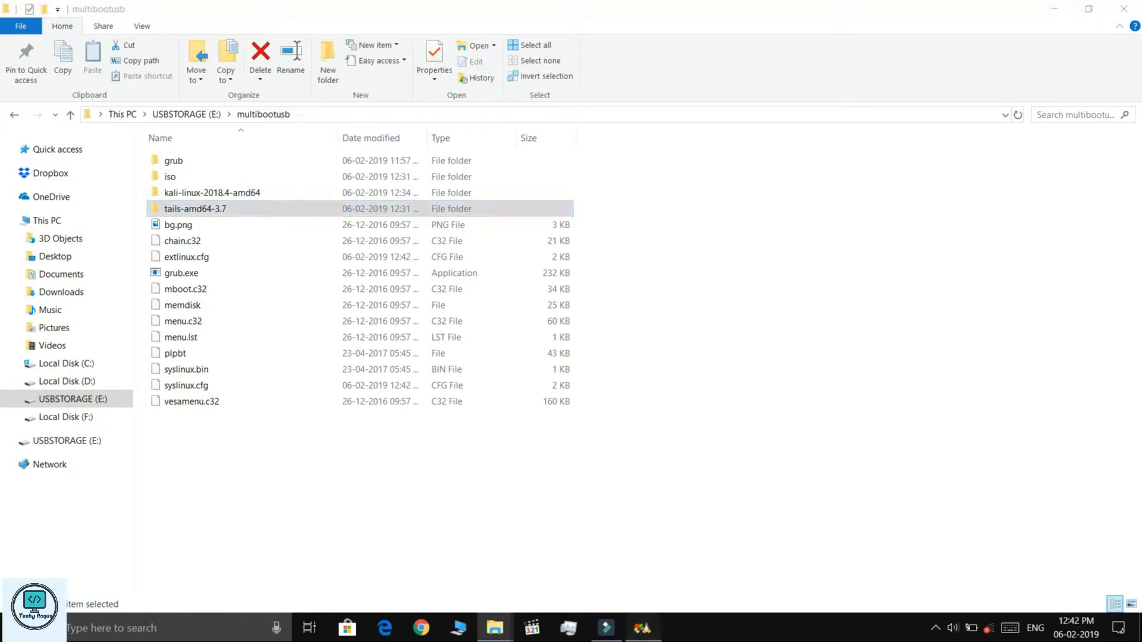
left_click(668, 166)
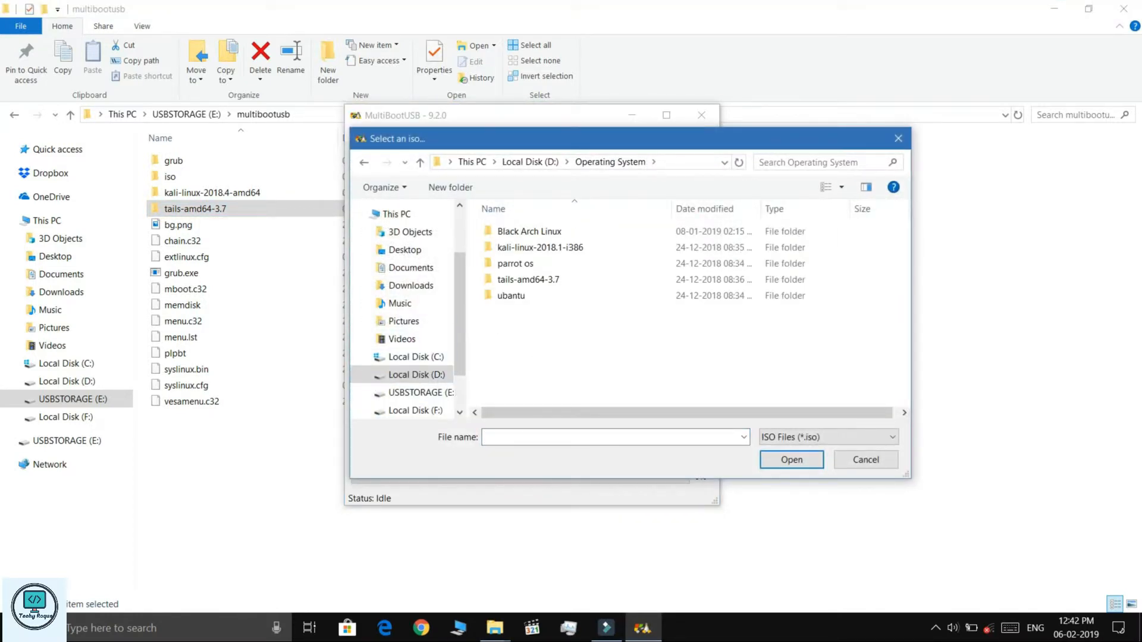
double_click(515, 264)
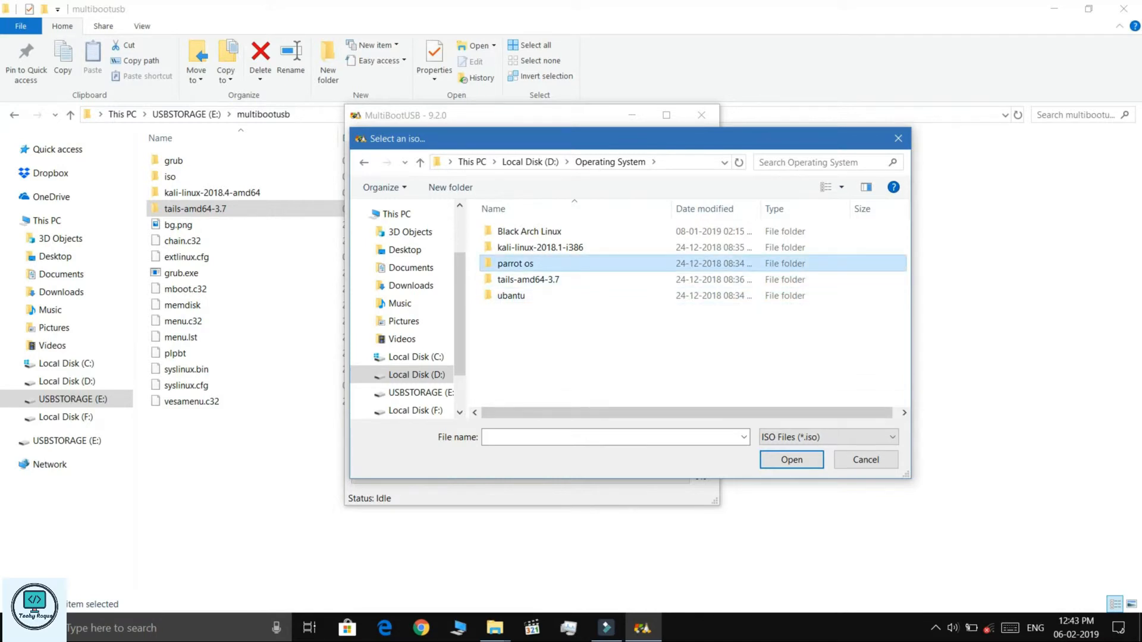
key("BackSpace")
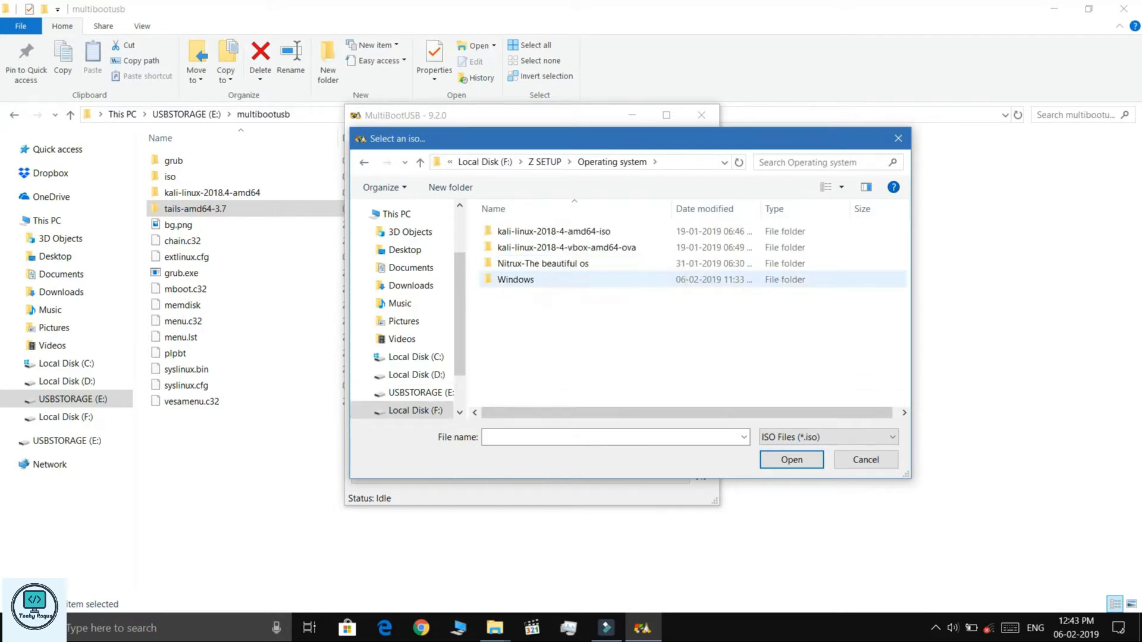
double_click(523, 260)
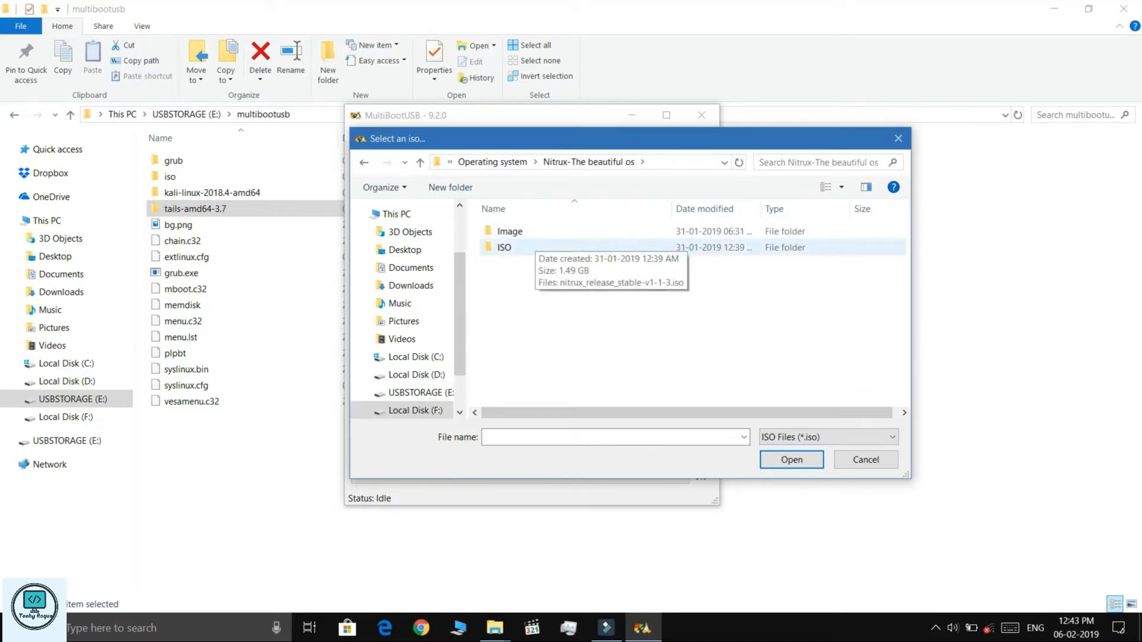
double_click(504, 247)
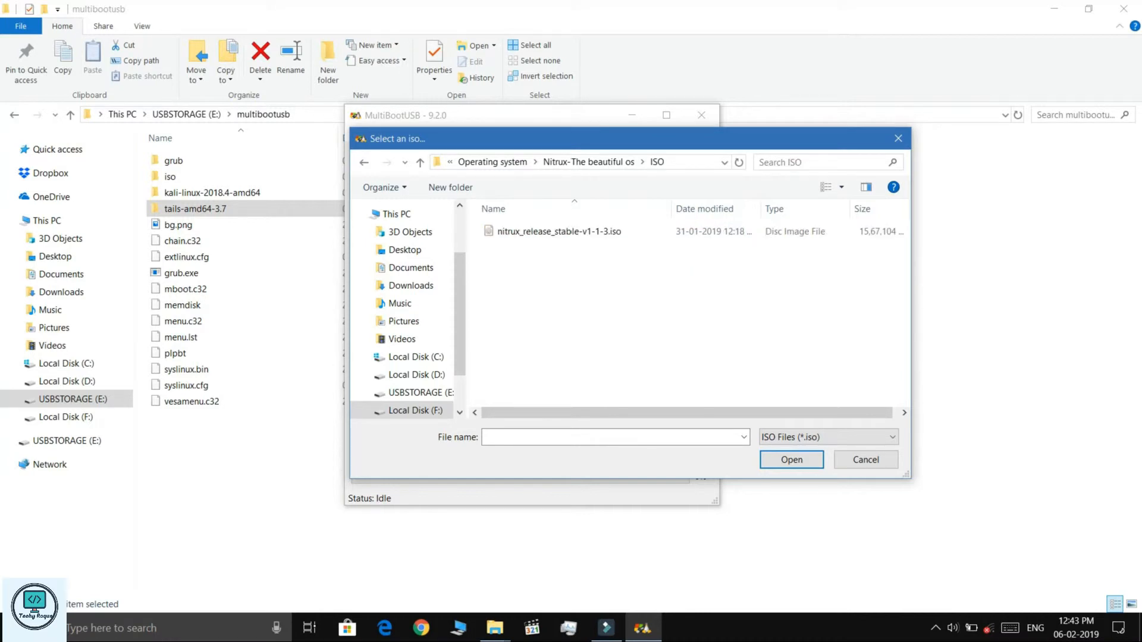
key("BackSpace")
key("BackSpace")
double_click(516, 279)
left_click(536, 231)
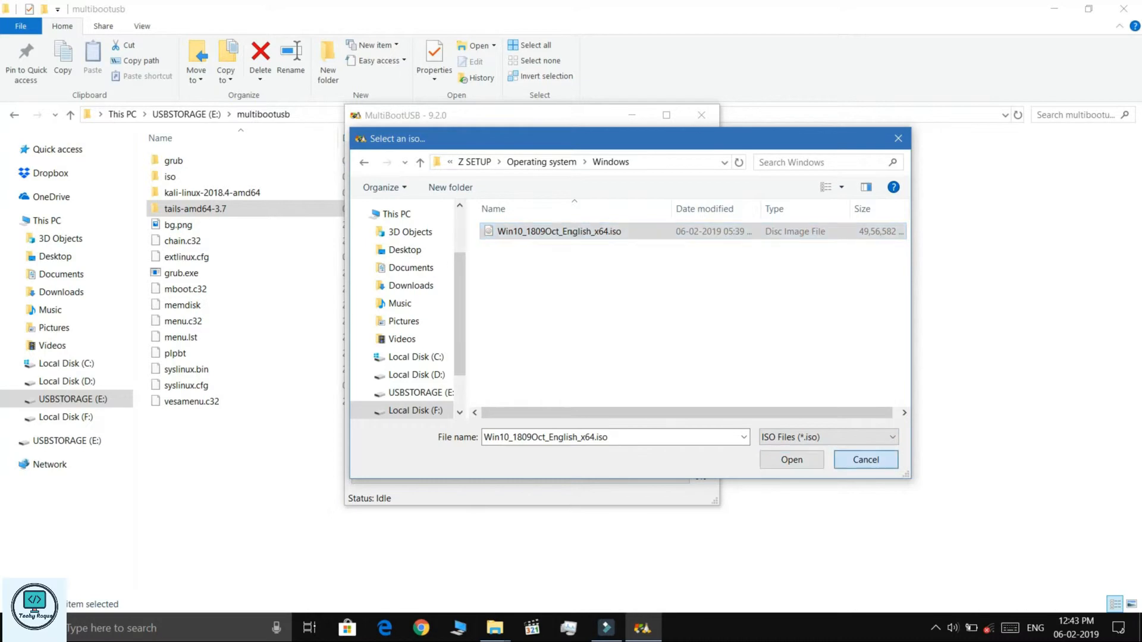
left_click(866, 460)
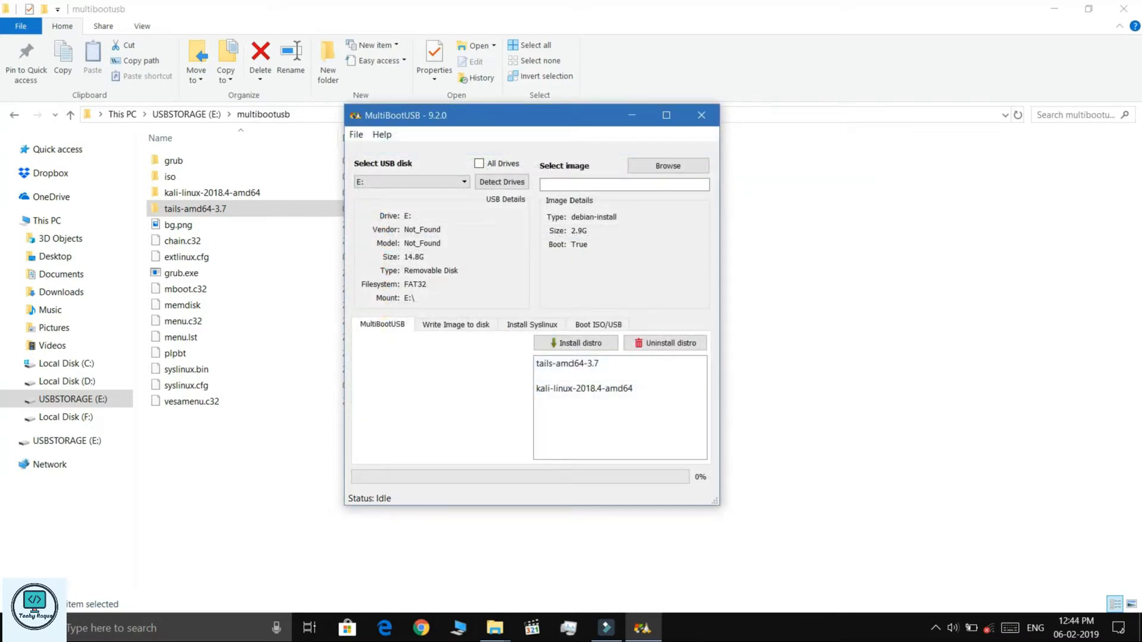
Review the RAM size choices for test-booting an ISO without reboot, leaving the size at Default
left_click(598, 325)
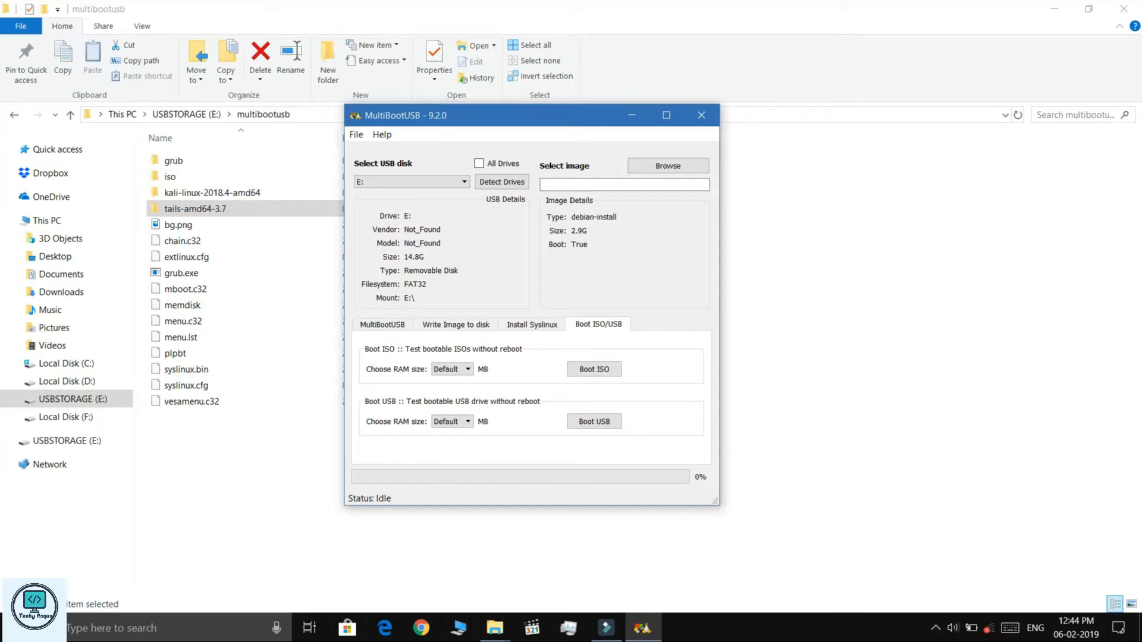
left_click(454, 369)
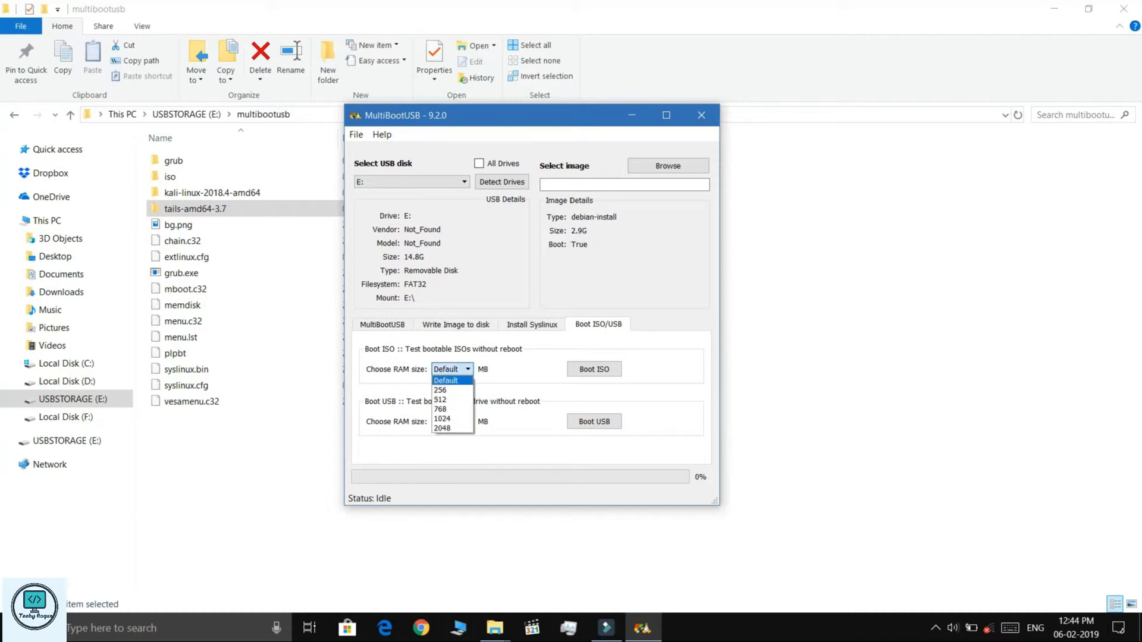
left_click(453, 370)
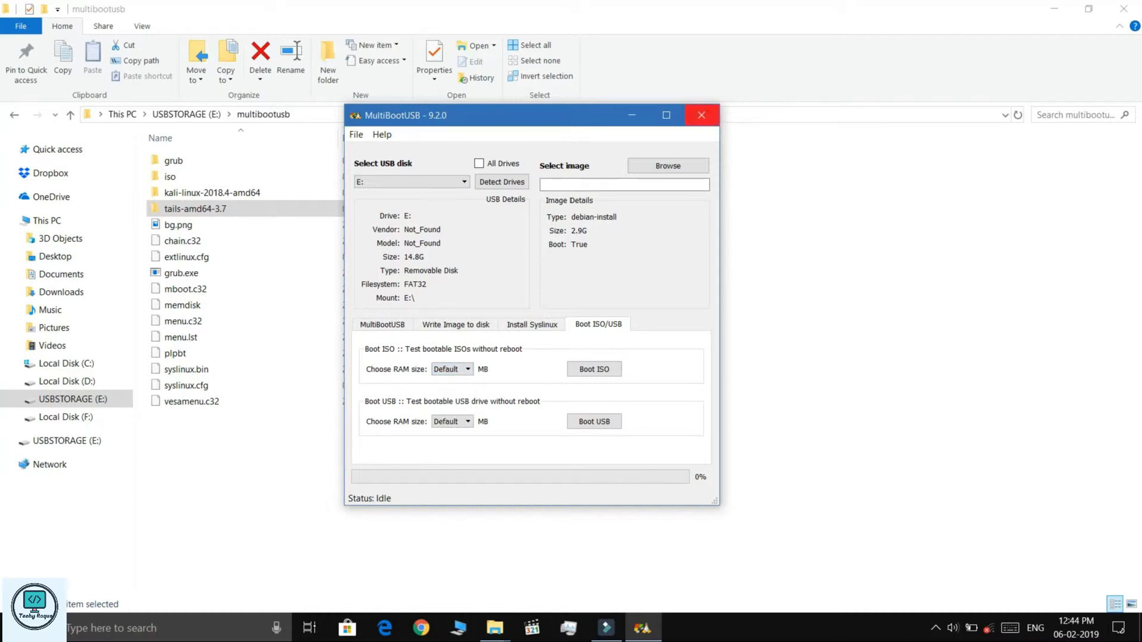